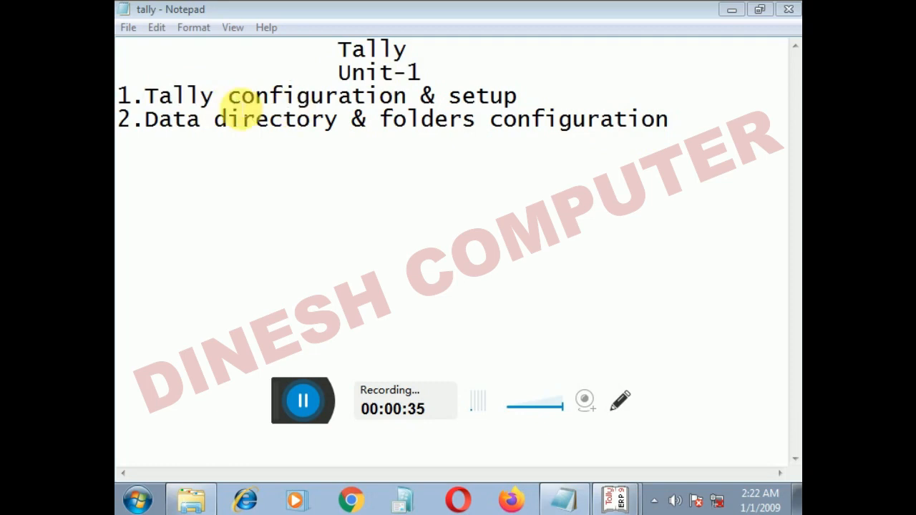
Switch from Notepad to Tally.ERP 9 and open its General configuration
{"action": "left_click", "coordinate": [731, 10]}
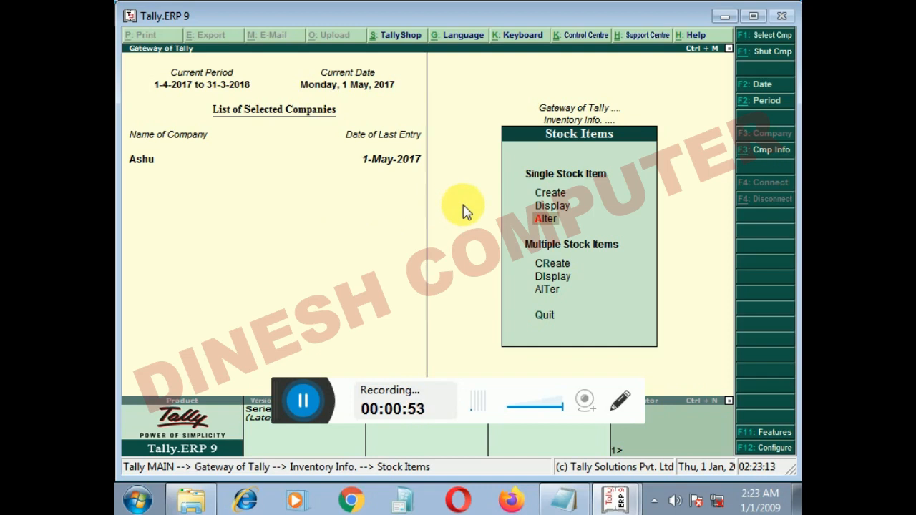
{"action": "key", "text": "F12"}
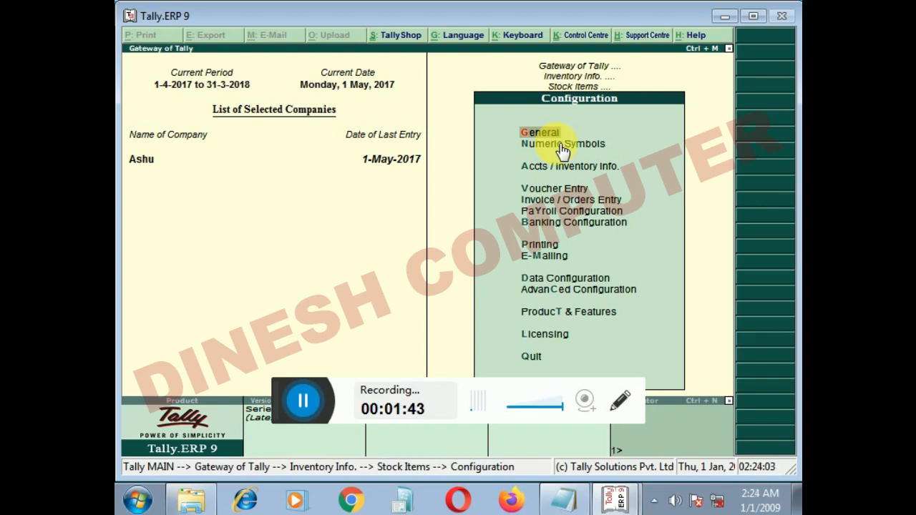
{"action": "left_click", "coordinate": [541, 133]}
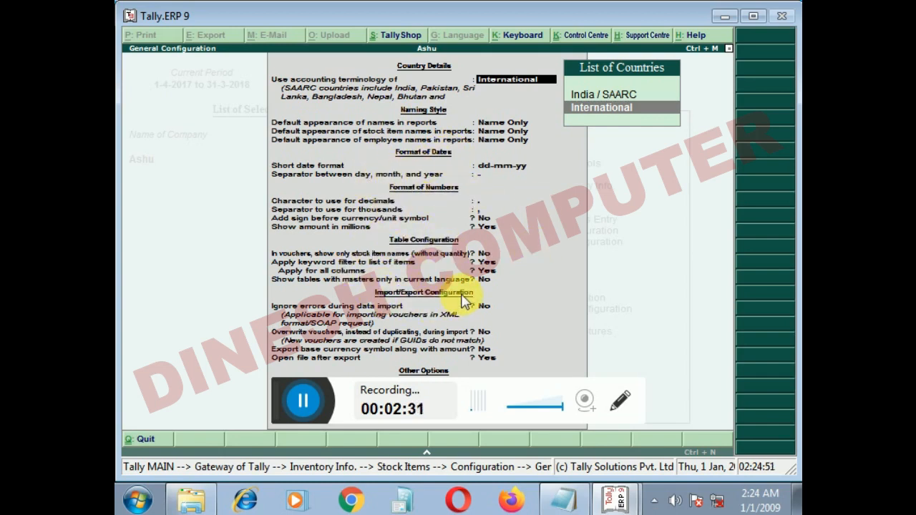
Go through the General configuration fields, from accounting terminology to the last options, and leave without changing any setting
{"action": "key", "text": "Return"}
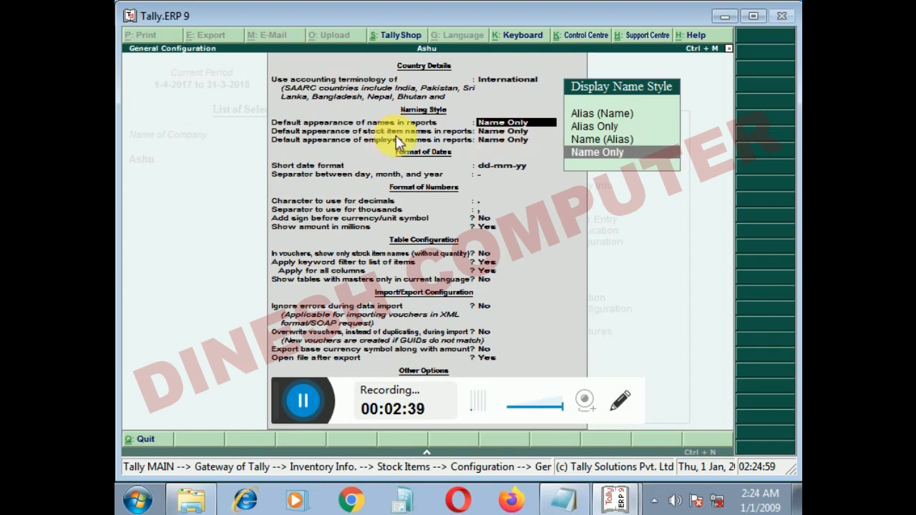
{"action": "key", "text": "Return"}
{"action": "key", "text": "Return"}
{"action": "key", "text": "Return"}
{"action": "key", "text": "Return"}
{"action": "key", "text": "Return"}
{"action": "key", "text": "Return"}
{"action": "key", "text": "Return"}
{"action": "key", "text": "Return"}
{"action": "key", "text": "Return"}
{"action": "key", "text": "Return"}
{"action": "key", "text": "Return"}
{"action": "key", "text": "Return"}
{"action": "key", "text": "Return"}
{"action": "key", "text": "Return"}
{"action": "key", "text": "Return"}
{"action": "key", "text": "Return"}
{"action": "key", "text": "Return"}
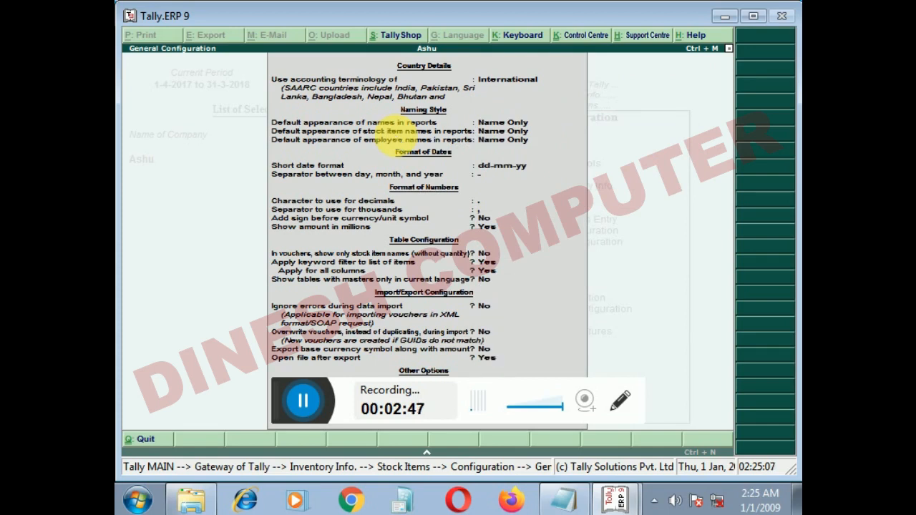
{"action": "key", "text": "Escape"}
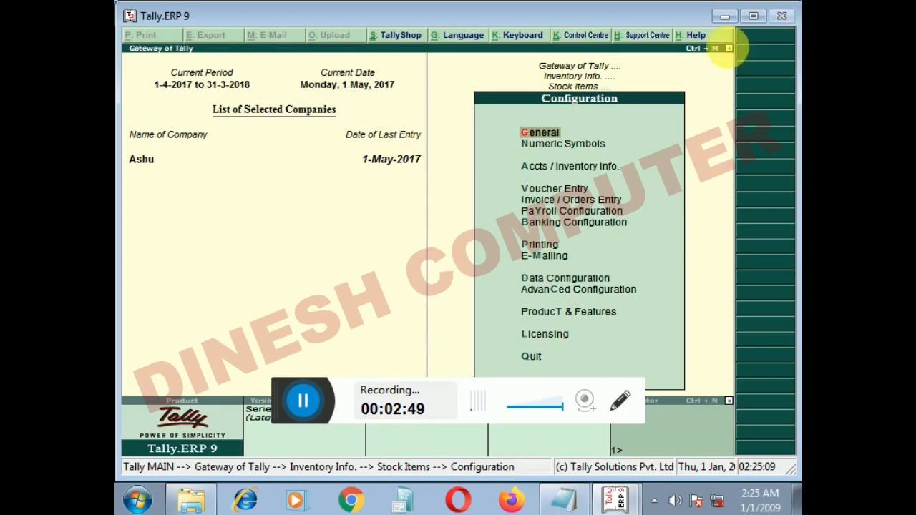
Open the Numeric Symbols configuration and go through the positive, negative, debit and credit symbol fields, keeping the existing values
{"action": "left_click", "coordinate": [563, 148]}
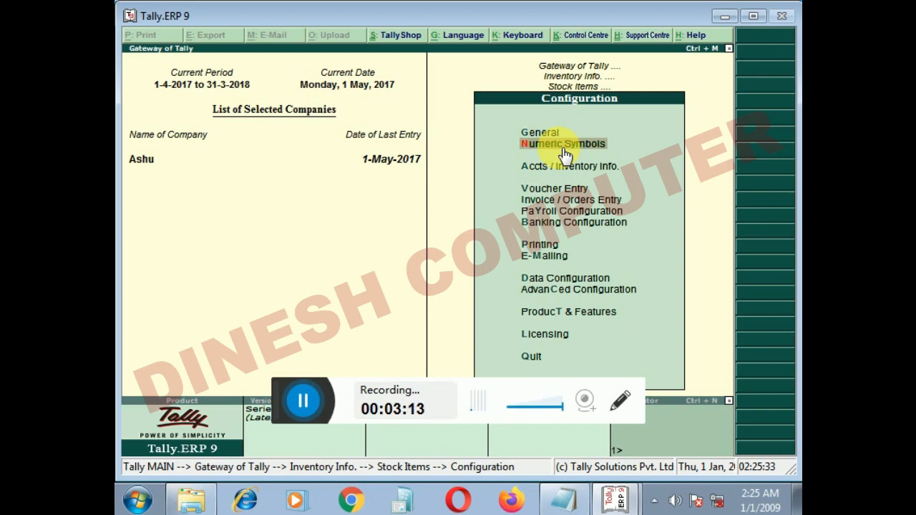
{"action": "left_click", "coordinate": [564, 153]}
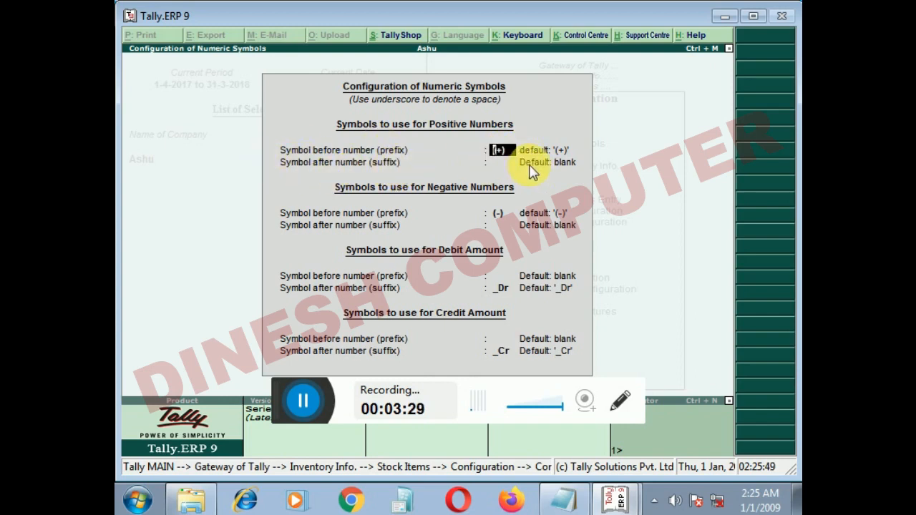
{"action": "key", "text": "Return"}
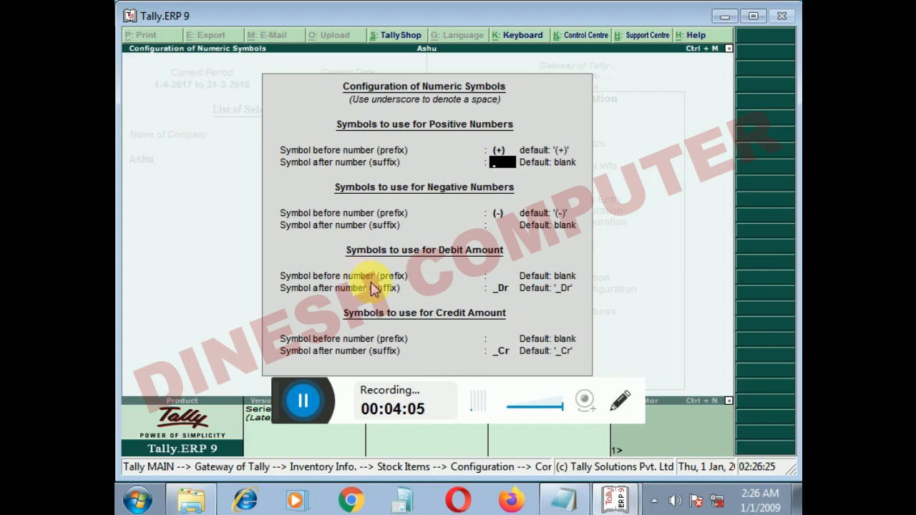
{"action": "key", "text": "Return"}
{"action": "key", "text": "Return"}
{"action": "key", "text": "Return"}
{"action": "key", "text": "Return"}
{"action": "key", "text": "Return"}
{"action": "key", "text": "Return"}
{"action": "key", "text": "Return"}
{"action": "key", "text": "Return"}
{"action": "key", "text": "Return"}
{"action": "key", "text": "Return"}
{"action": "key", "text": "Return"}
{"action": "key", "text": "Return"}
{"action": "key", "text": "Return"}
{"action": "key", "text": "Return"}
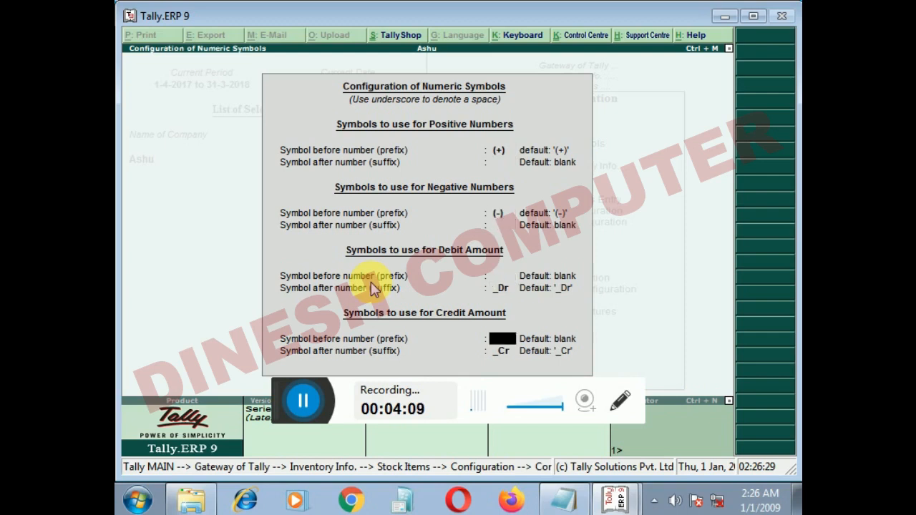
{"action": "key", "text": "Return"}
{"action": "key", "text": "Return"}
View the Accts / Inventory Info. configuration and the Voucher Entry configuration, closing each without changes
{"action": "key", "text": "Down"}
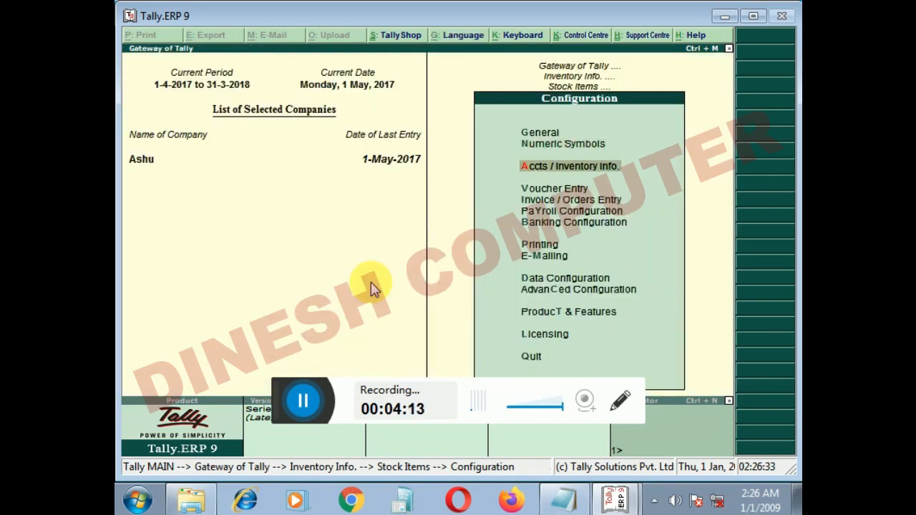
{"action": "key", "text": "Return"}
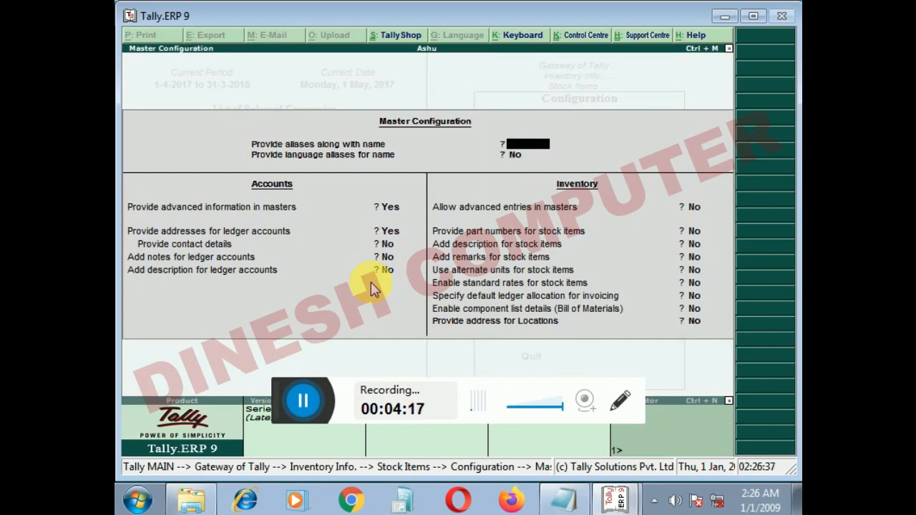
{"action": "key", "text": "Escape"}
{"action": "key", "text": "Down"}
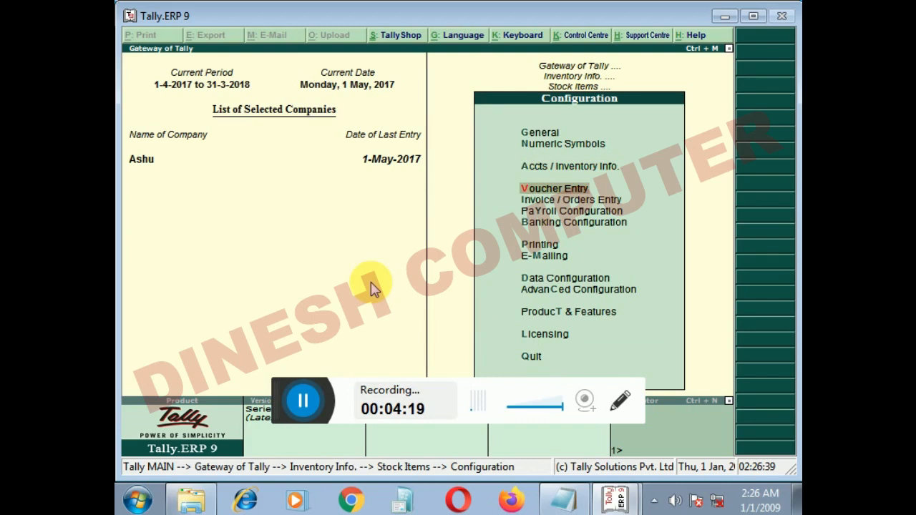
{"action": "key", "text": "Return"}
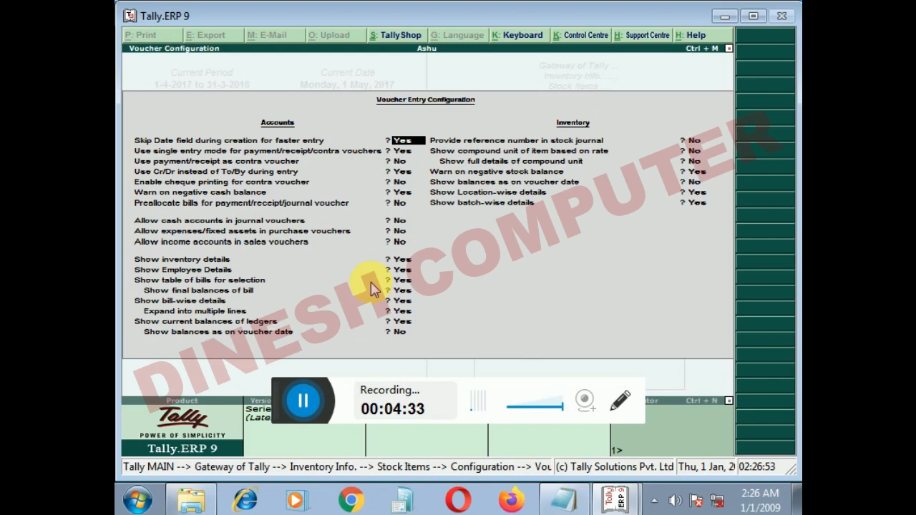
{"action": "key", "text": "Escape"}
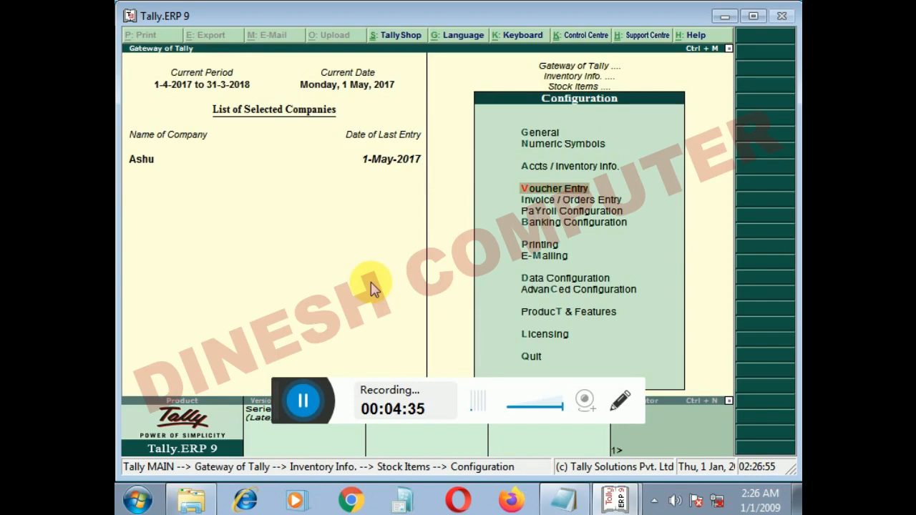
View the Invoice / Orders Entry configuration and the Payroll Configuration, closing each without changes
{"action": "key", "text": "Down"}
{"action": "key", "text": "Return"}
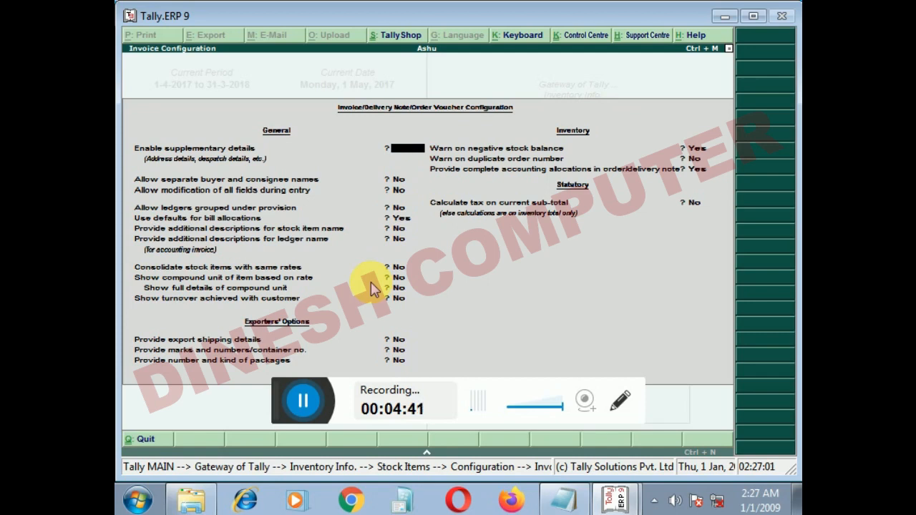
{"action": "key", "text": "Escape"}
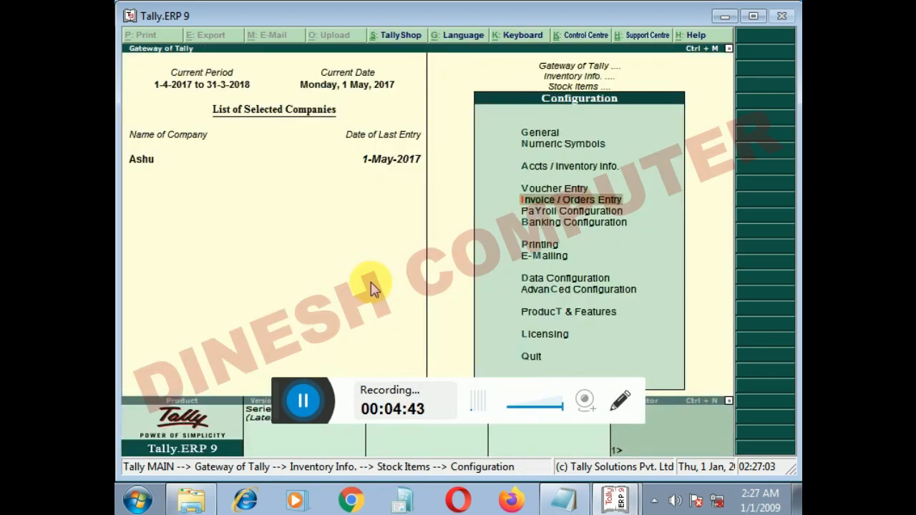
{"action": "key", "text": "Down"}
{"action": "key", "text": "Return"}
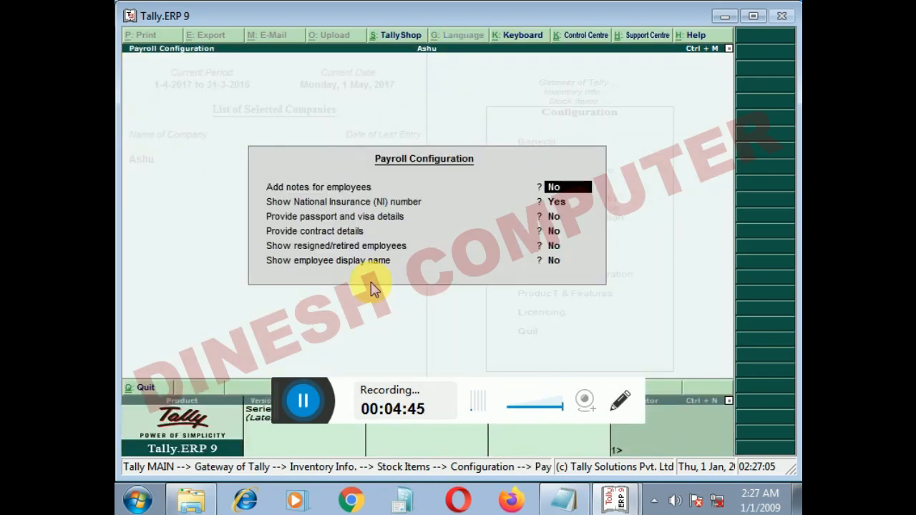
{"action": "key", "text": "Escape"}
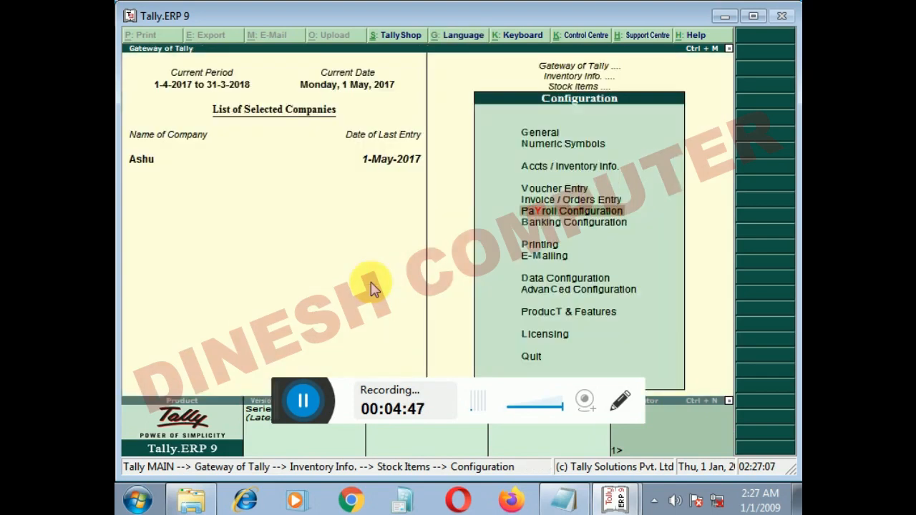
View the Banking Configuration, including its bank statement and payment instruction locations, and close it without changes
{"action": "key", "text": "Down"}
{"action": "key", "text": "Return"}
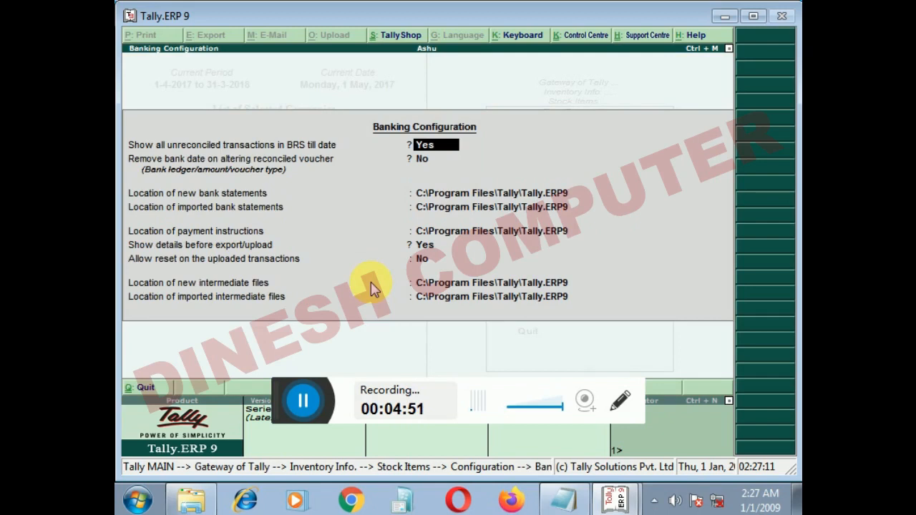
{"action": "key", "text": "Escape"}
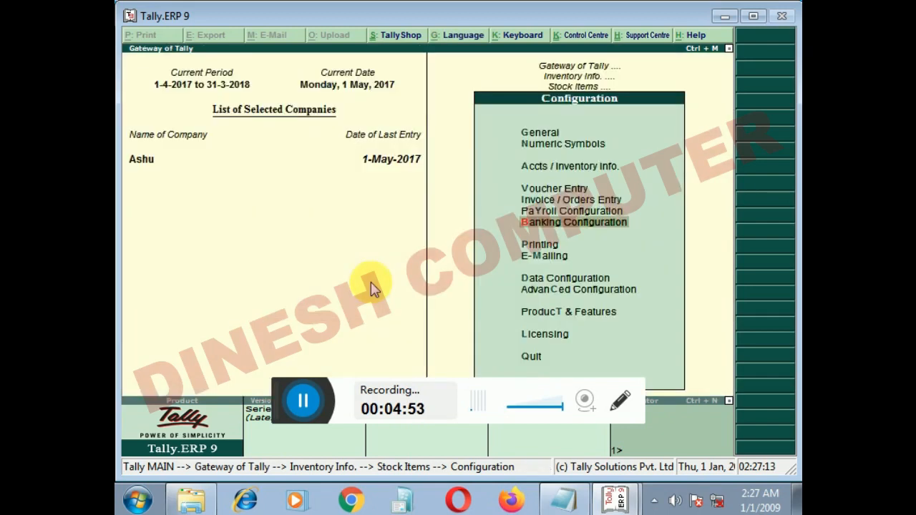
Open the Printing configuration and view the options under Purchase Transactions, returning to the Printing list
{"action": "key", "text": "Down"}
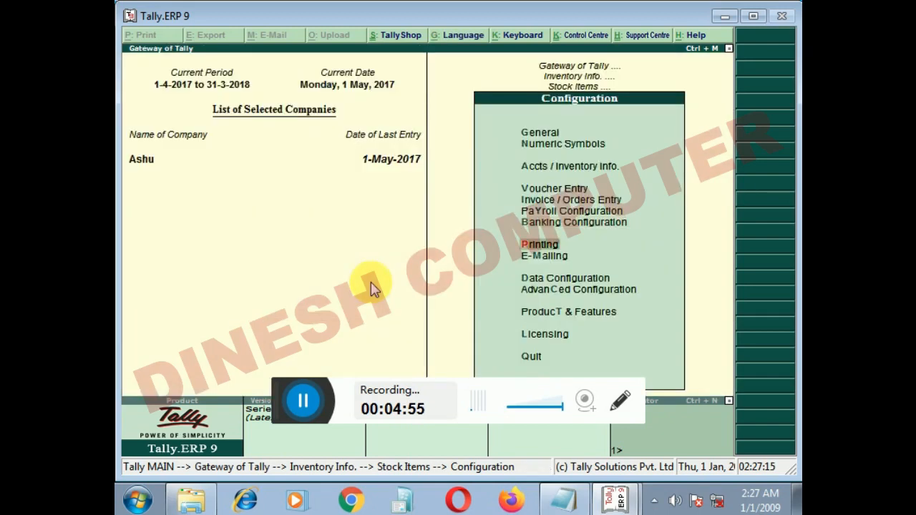
{"action": "key", "text": "Return"}
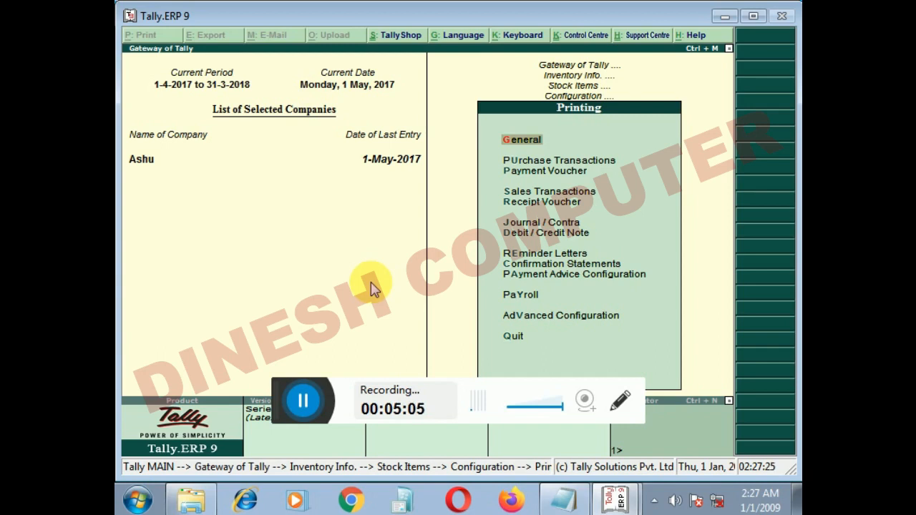
{"action": "key", "text": "Down"}
{"action": "key", "text": "Return"}
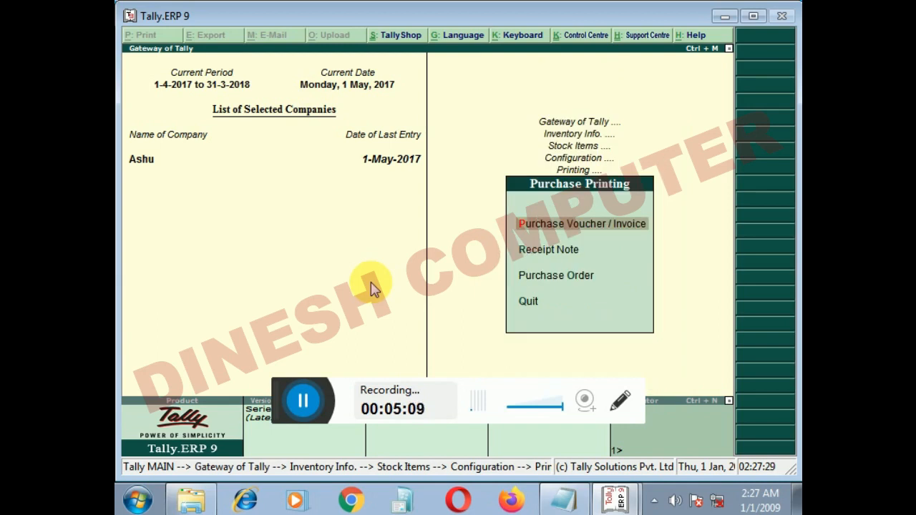
{"action": "key", "text": "Escape"}
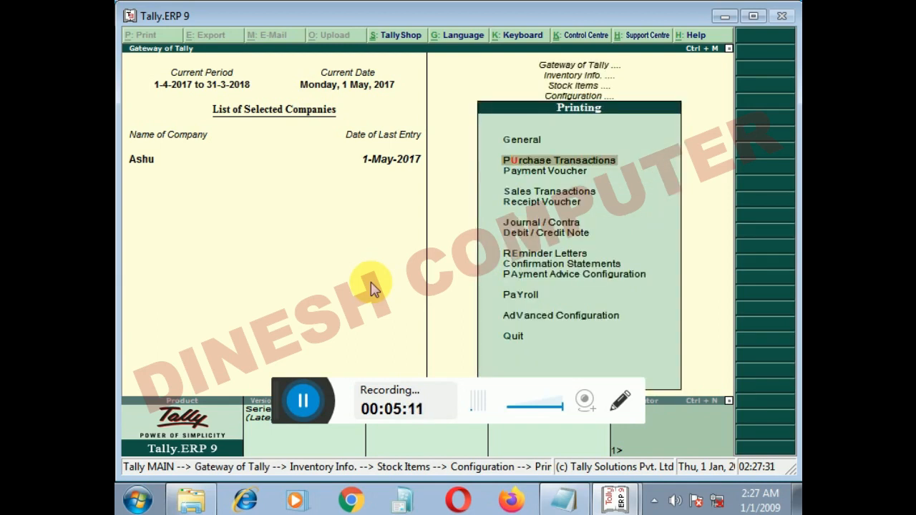
View the Payment Voucher printing configuration and the Sales Transactions printing options, closing each without changes
{"action": "key", "text": "Down"}
{"action": "key", "text": "Return"}
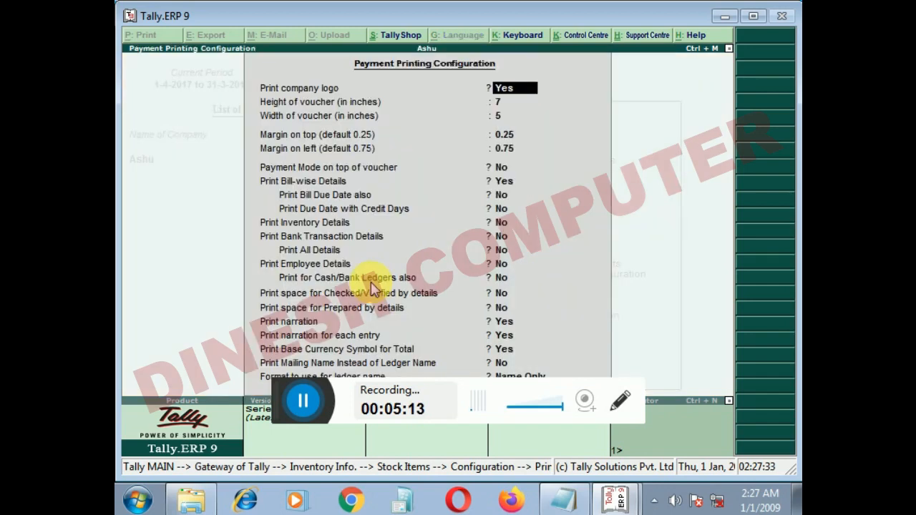
{"action": "key", "text": "Escape"}
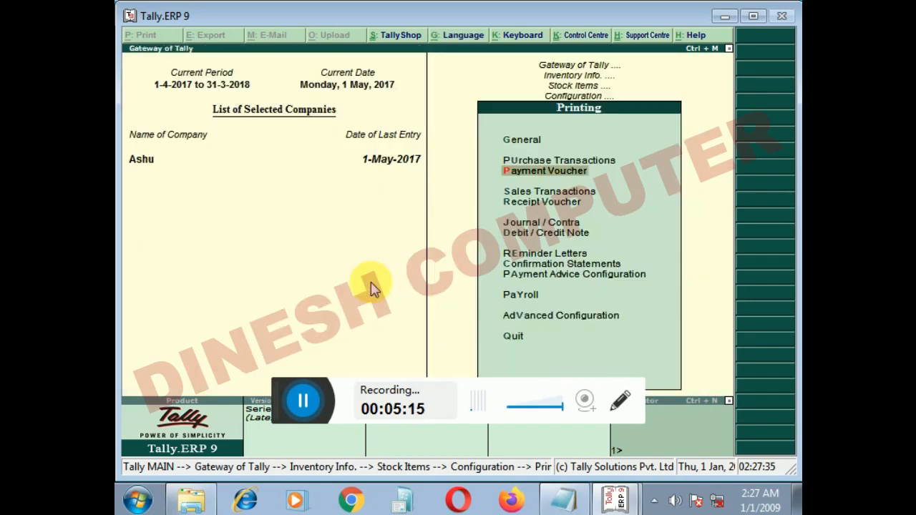
{"action": "key", "text": "Down"}
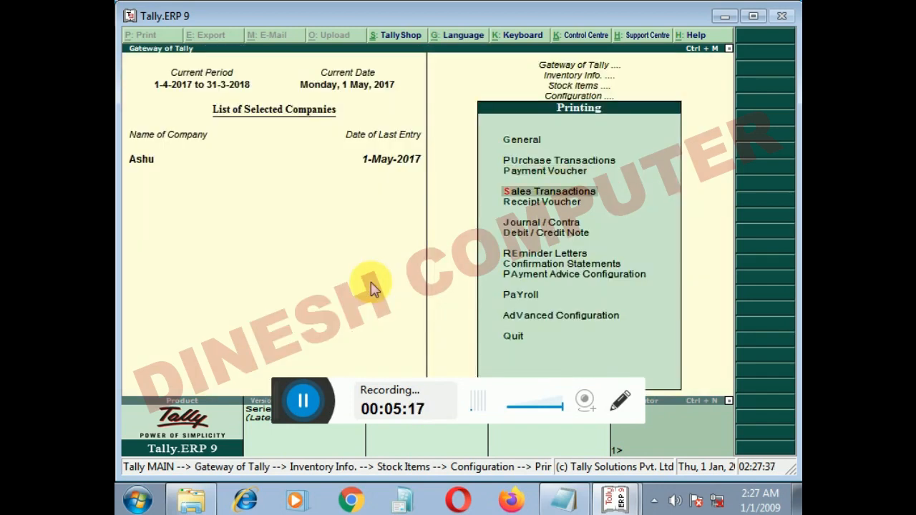
{"action": "key", "text": "Return"}
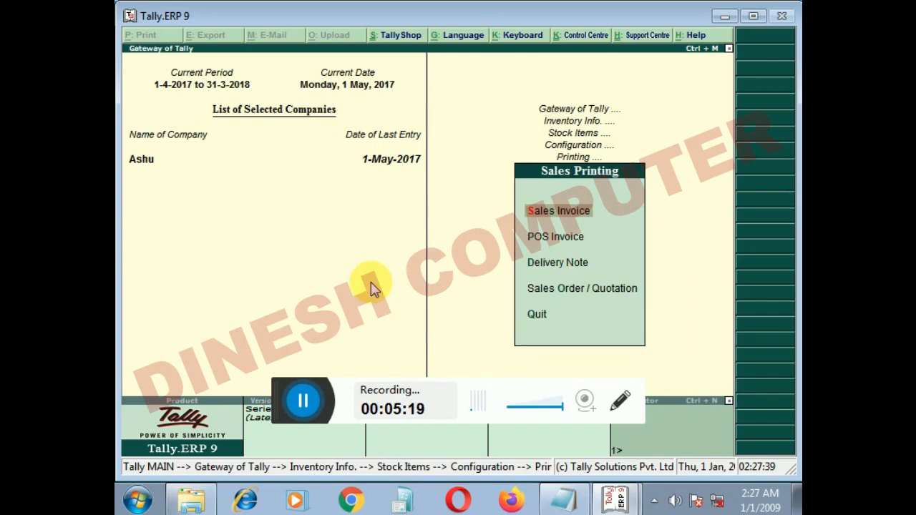
{"action": "key", "text": "Escape"}
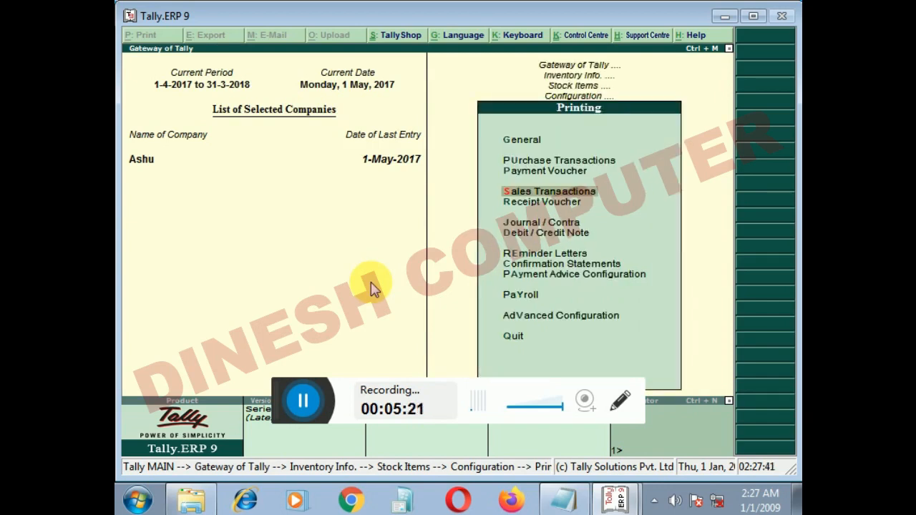
Go through the Receipt Voucher printing fields down to the base currency symbol option, then return to the main Configuration list without changes
{"action": "key", "text": "Down"}
{"action": "key", "text": "Return"}
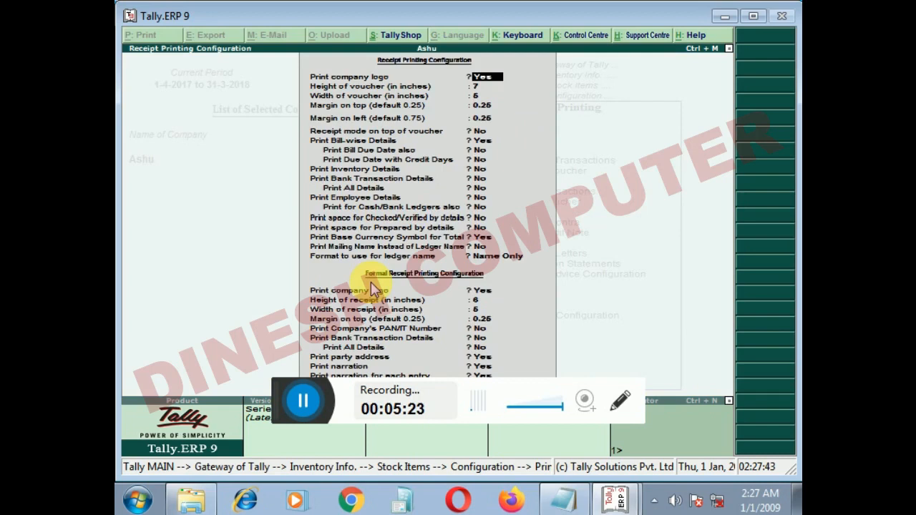
{"action": "key", "text": "Return"}
{"action": "key", "text": "Return"}
{"action": "key", "text": "Return"}
{"action": "key", "text": "Return"}
{"action": "key", "text": "Return"}
{"action": "key", "text": "Return"}
{"action": "key", "text": "Return"}
{"action": "key", "text": "Return"}
{"action": "key", "text": "Return"}
{"action": "key", "text": "Return"}
{"action": "key", "text": "Return"}
{"action": "key", "text": "Return"}
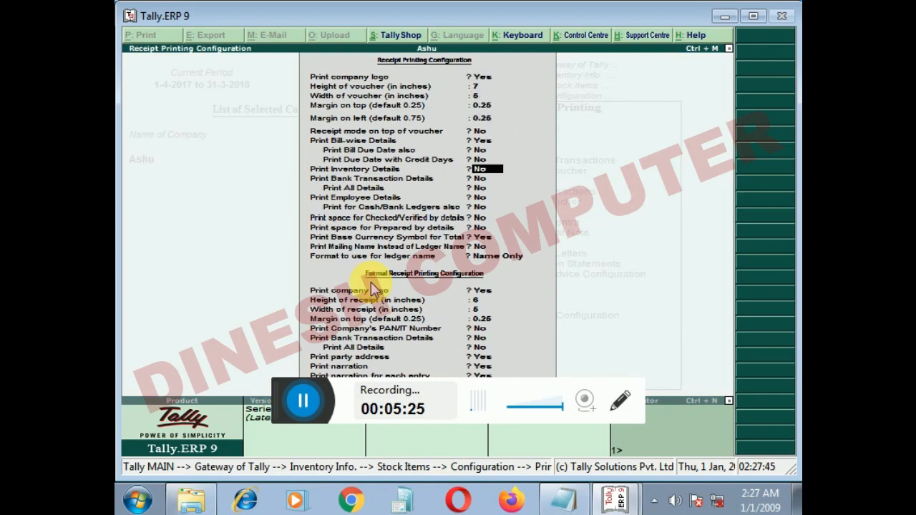
{"action": "key", "text": "Return"}
{"action": "key", "text": "Return"}
{"action": "key", "text": "Return"}
{"action": "key", "text": "Return"}
{"action": "key", "text": "Return"}
{"action": "key", "text": "Return"}
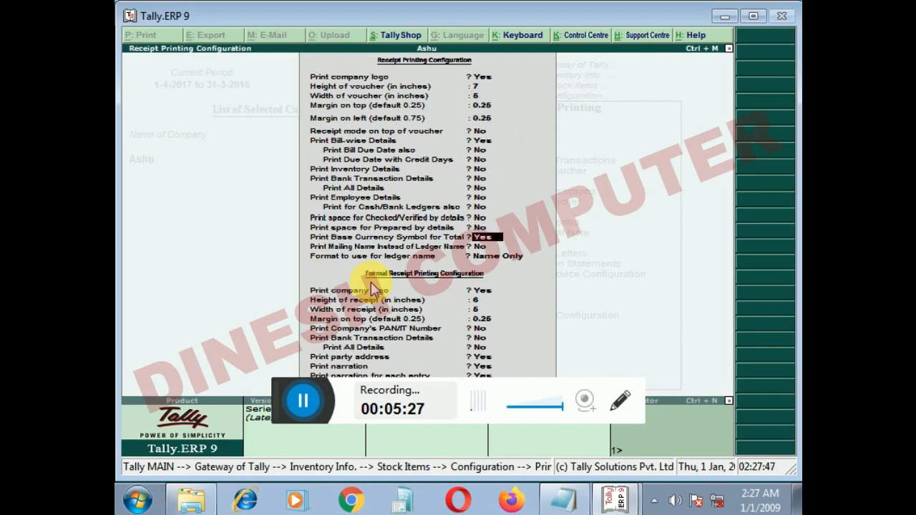
{"action": "key", "text": "Escape"}
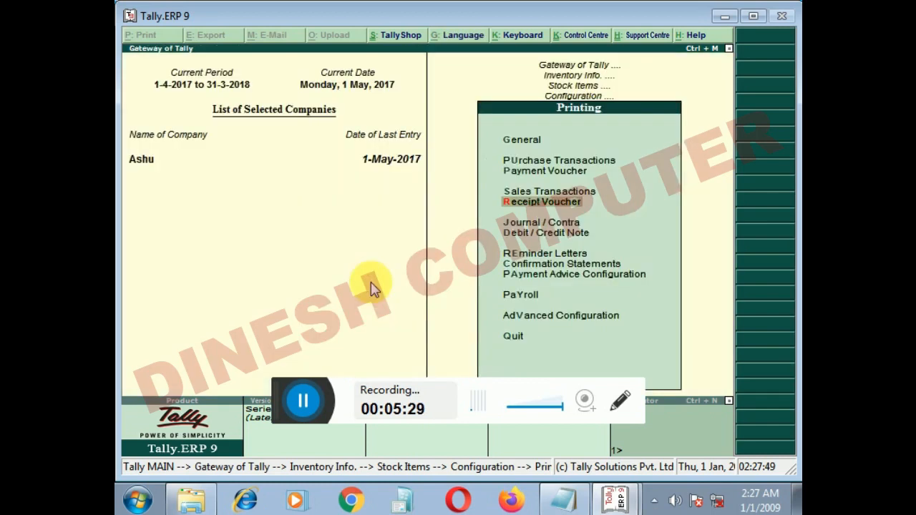
{"action": "key", "text": "Escape"}
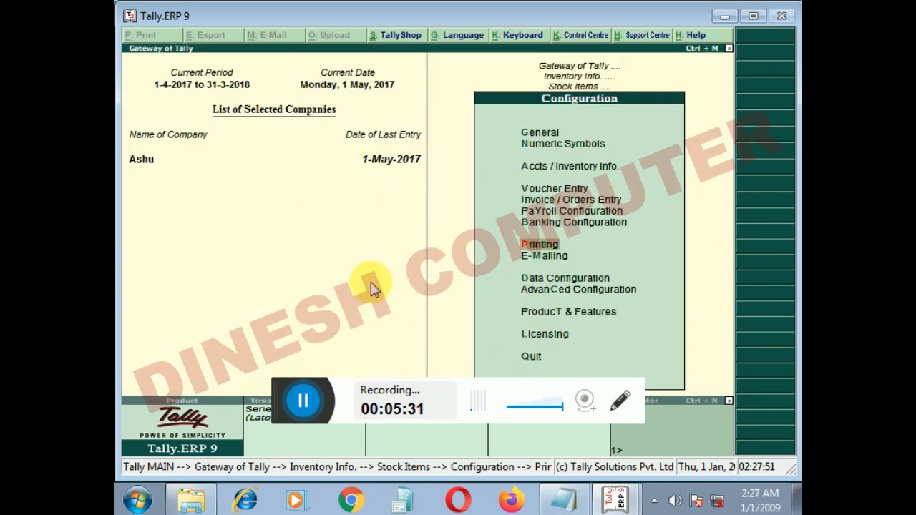
View the E-Mailing configuration with the User Defined mail server and its server address field, then close it without saving
{"action": "key", "text": "Down"}
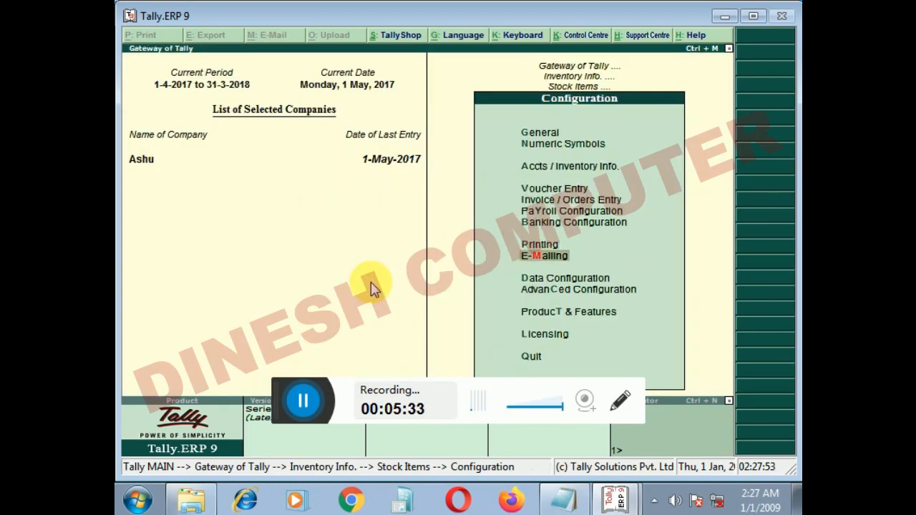
{"action": "key", "text": "Return"}
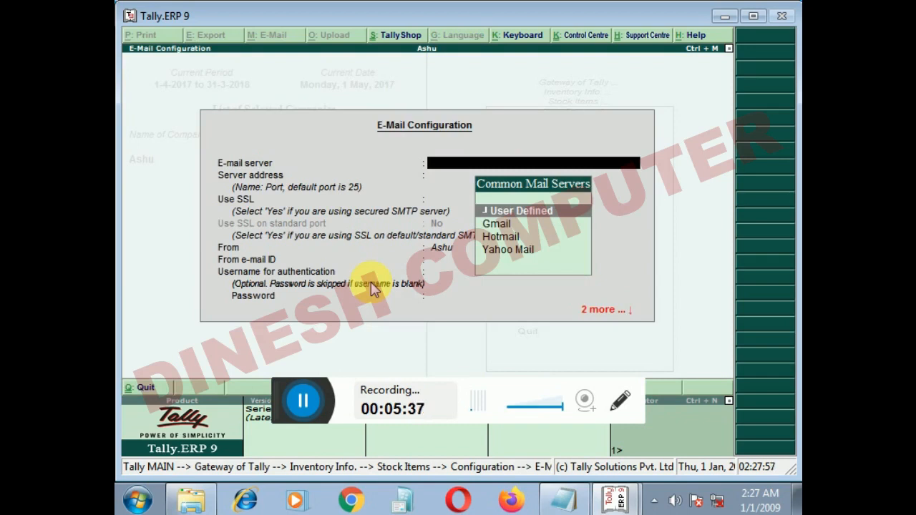
{"action": "key", "text": "Return"}
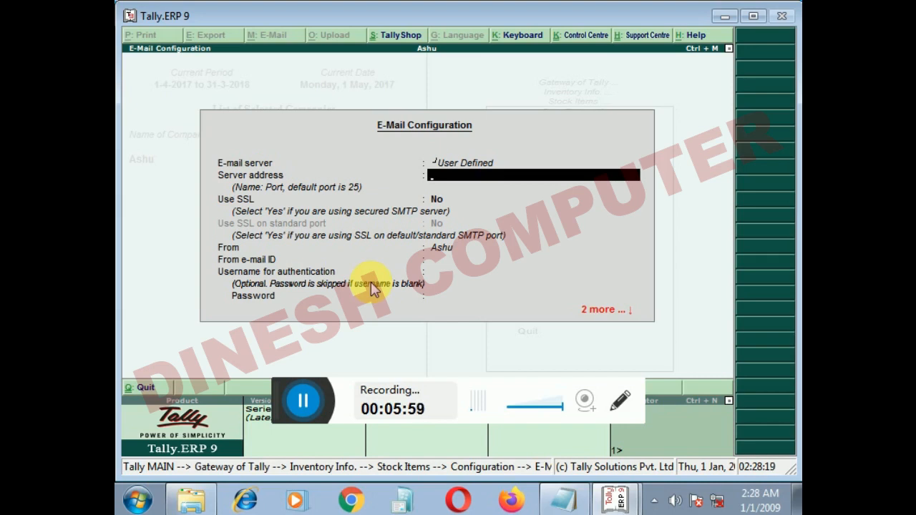
{"action": "key", "text": "Escape"}
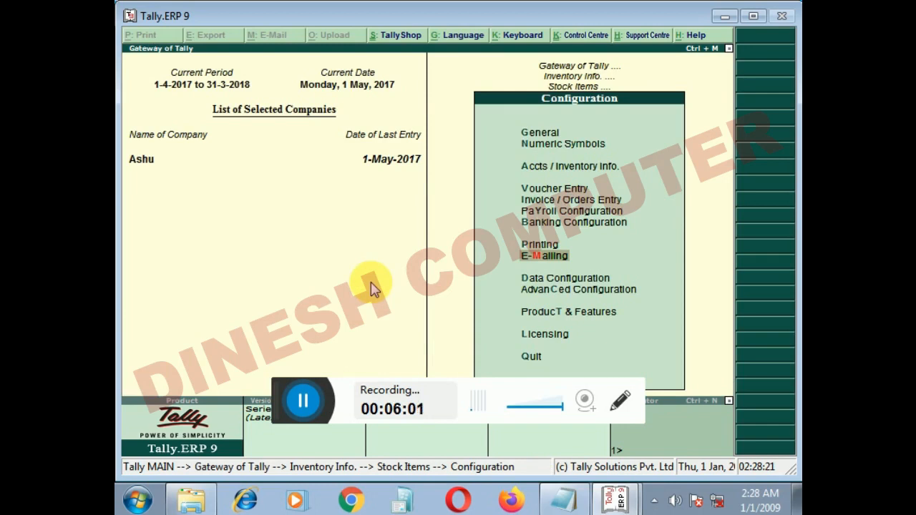
Highlight the topic "Data directory & folders configuration" in the Notepad outline, then return to Data Configuration in Tally.ERP 9
{"action": "key", "text": "Down"}
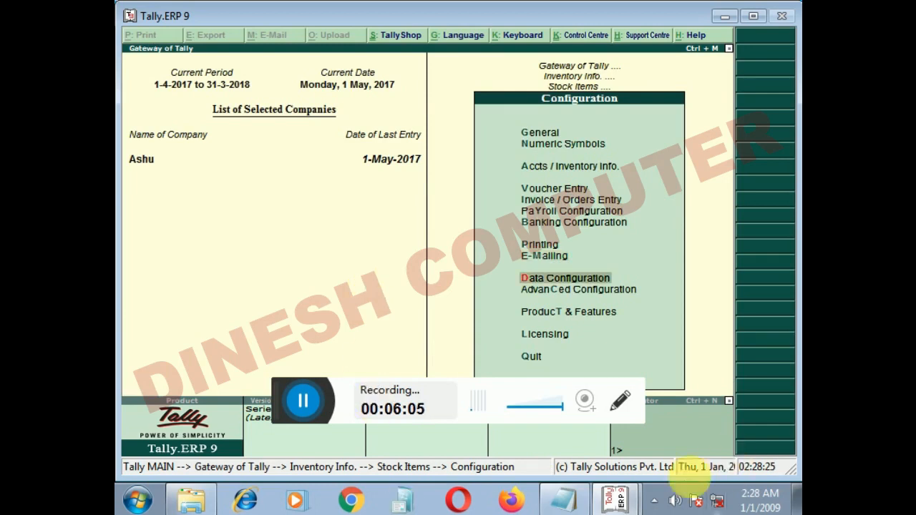
{"action": "left_click", "coordinate": [561, 499]}
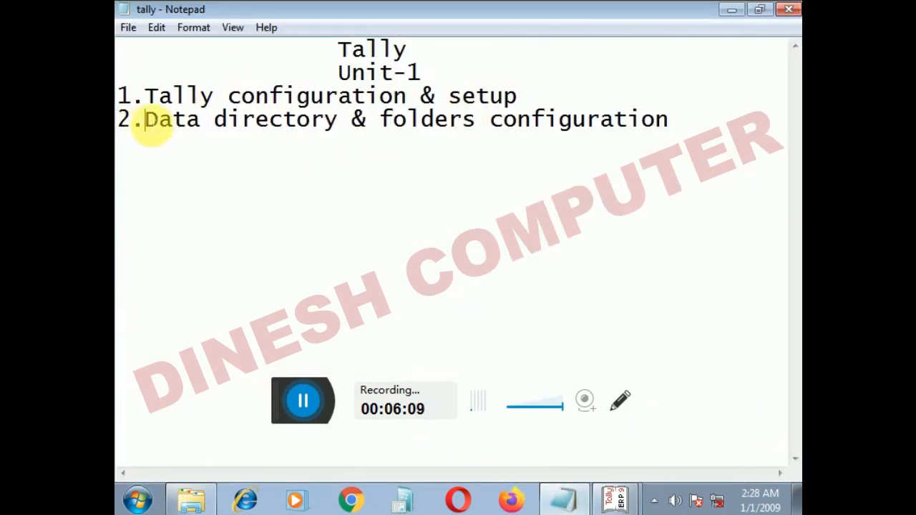
{"action": "left_click_drag", "start_coordinate": [145, 119], "coordinate": [669, 172]}
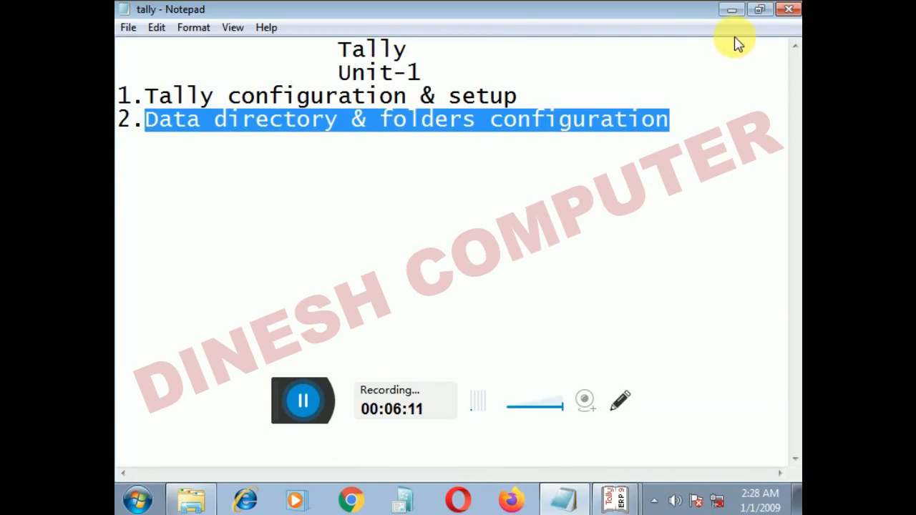
{"action": "left_click", "coordinate": [731, 9]}
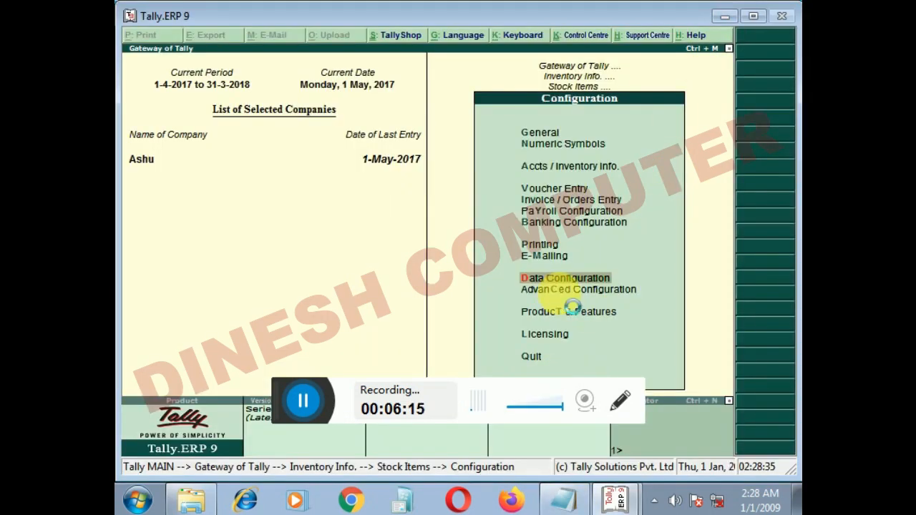
Review the Data Configuration file locations and company startup options, accepting the existing values through to the end
{"action": "key", "text": "Return"}
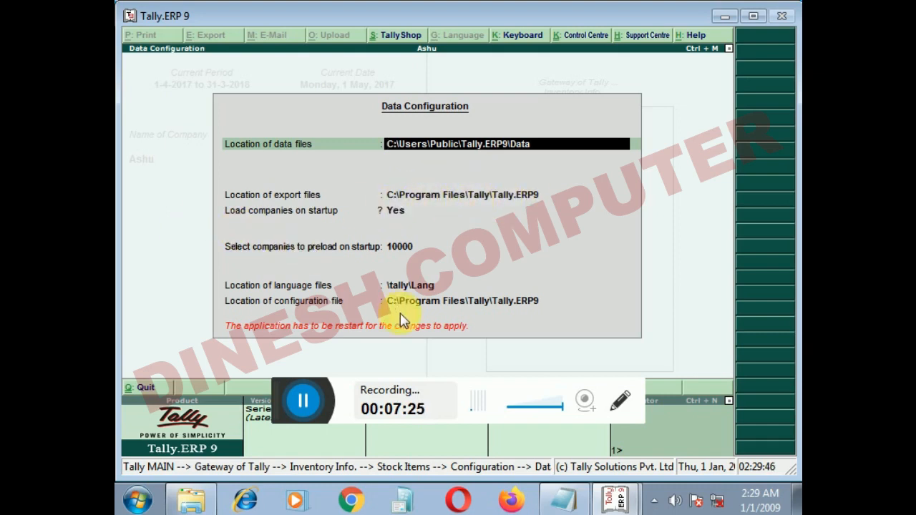
{"action": "key", "text": "Return"}
{"action": "key", "text": "Return"}
{"action": "key", "text": "Return"}
{"action": "key", "text": "Return"}
{"action": "key", "text": "Return"}
{"action": "key", "text": "Return"}
{"action": "key", "text": "Return"}
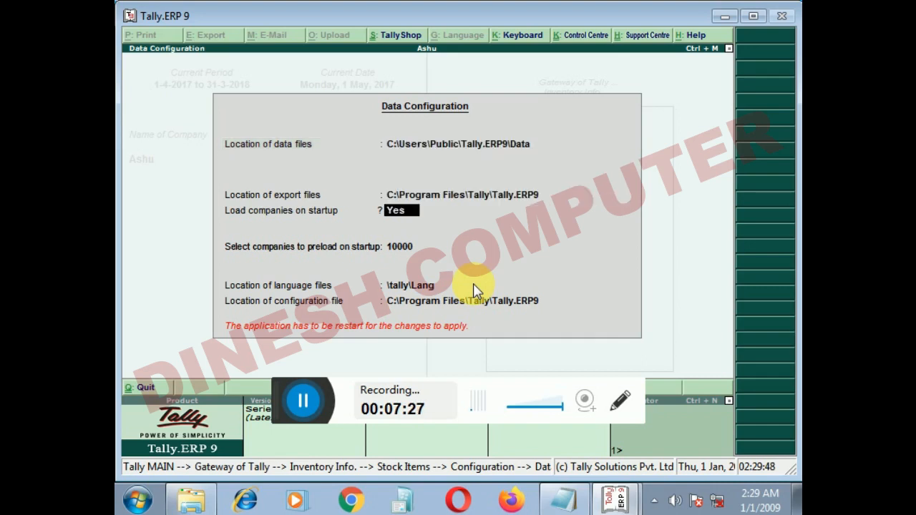
{"action": "key", "text": "Return"}
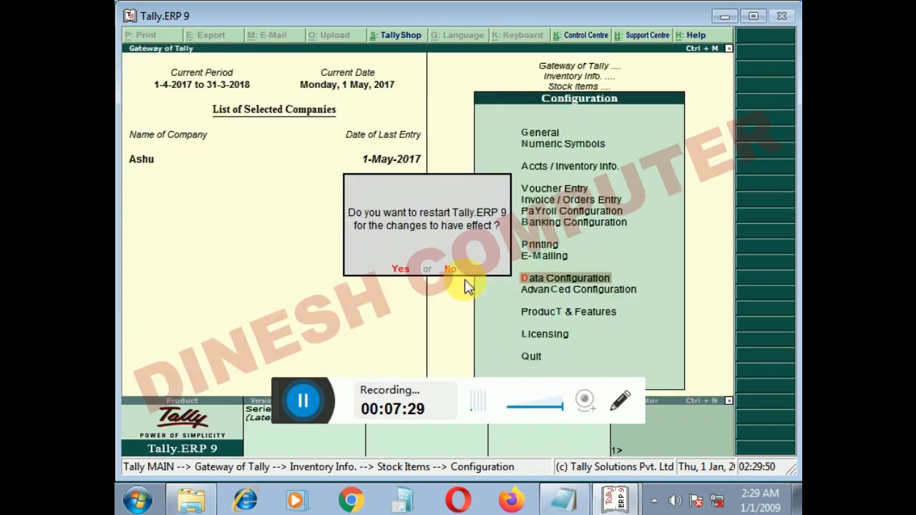
Switch to Windows Explorer and open the Tally data folder C:\Users\Public\Tally.ERP9\Data to view its company folders
{"action": "left_click", "coordinate": [136, 499]}
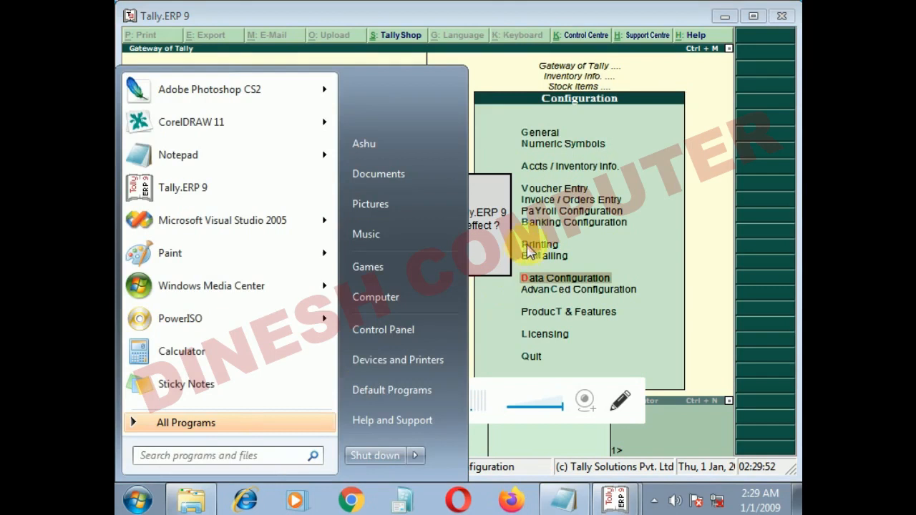
{"action": "left_click", "coordinate": [392, 296]}
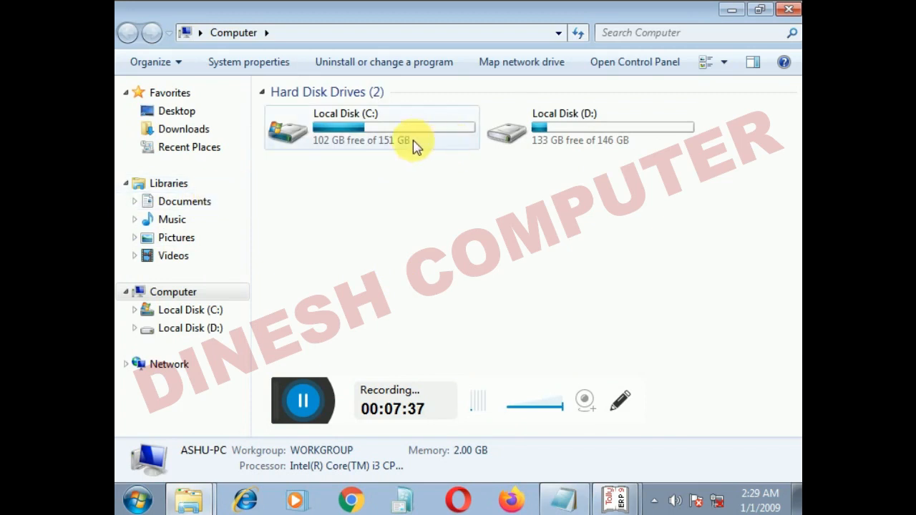
{"action": "left_click", "coordinate": [359, 140]}
{"action": "double_click", "coordinate": [359, 140]}
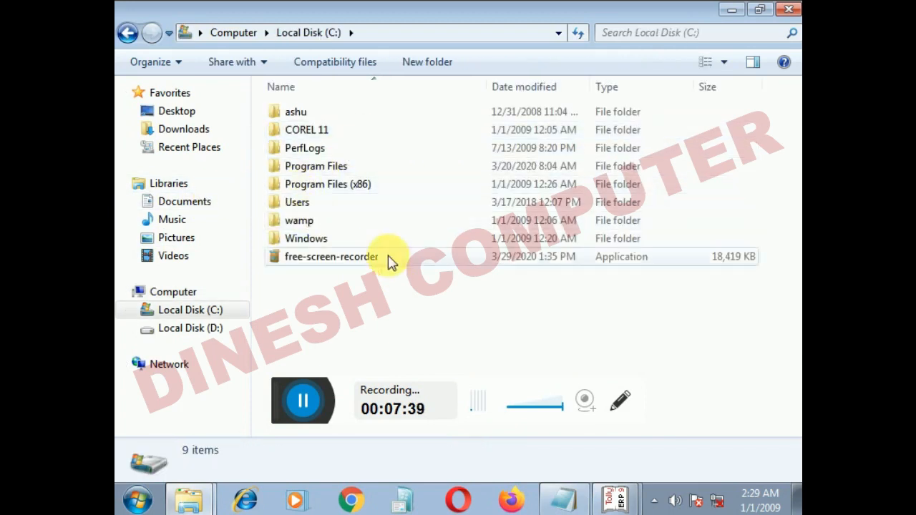
{"action": "double_click", "coordinate": [307, 209]}
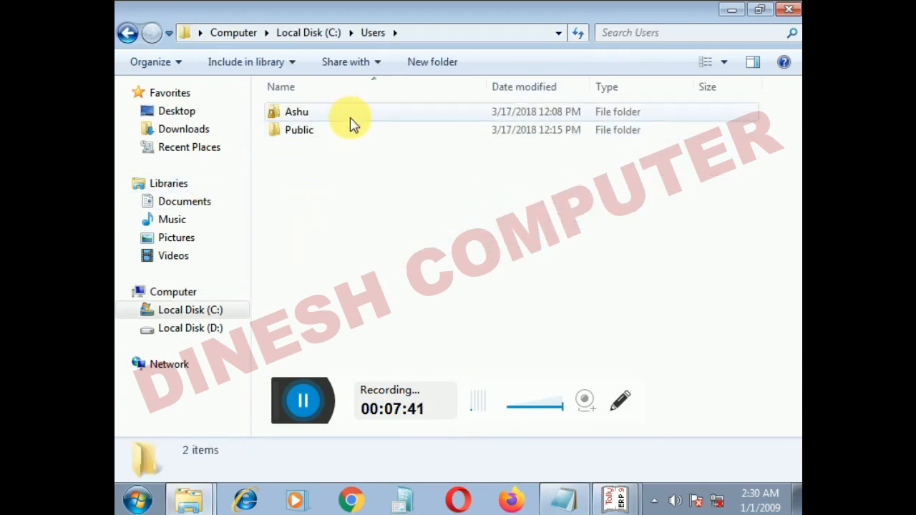
{"action": "left_click", "coordinate": [302, 134]}
{"action": "double_click", "coordinate": [302, 132]}
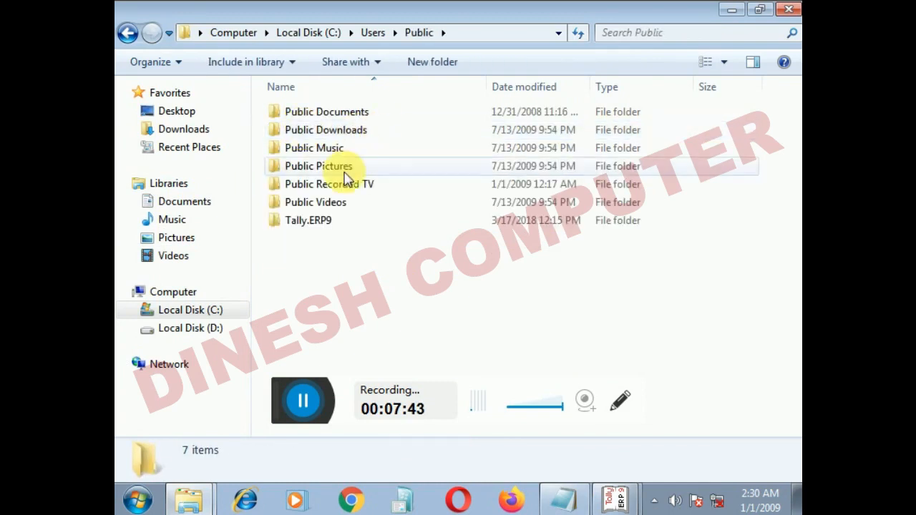
{"action": "left_click", "coordinate": [310, 222]}
{"action": "double_click", "coordinate": [310, 223]}
{"action": "left_click", "coordinate": [301, 113]}
{"action": "double_click", "coordinate": [300, 113]}
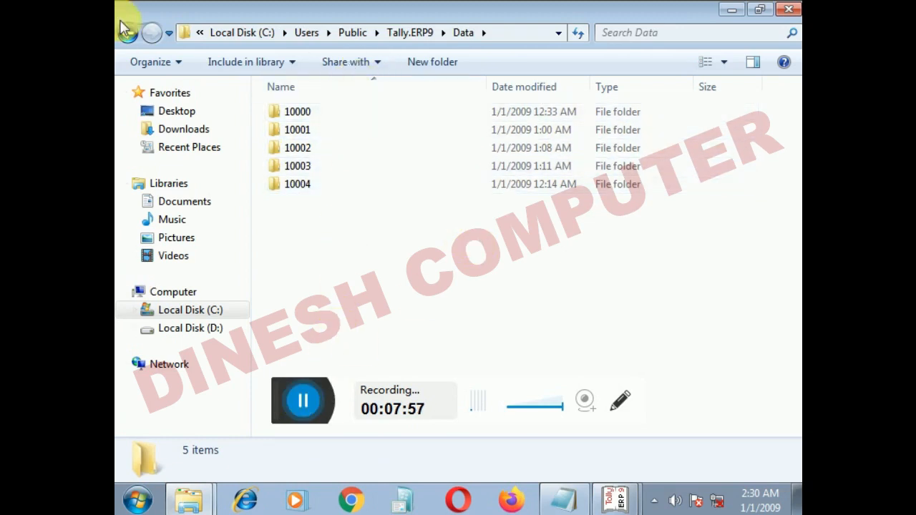
Switch to the Notepad outline and highlight its Tally configuration & setup and Data directory & folders configuration topics in turn
{"action": "left_click", "coordinate": [565, 499]}
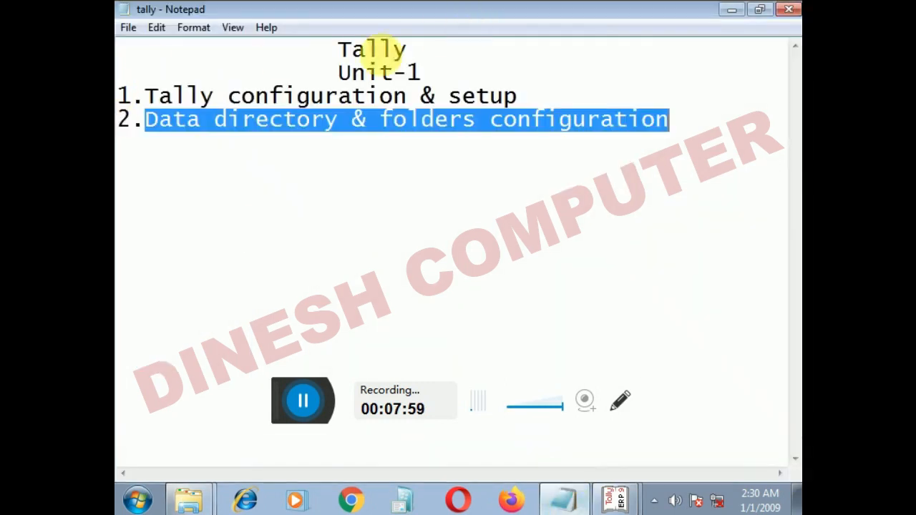
{"action": "left_click_drag", "start_coordinate": [146, 95], "coordinate": [518, 123]}
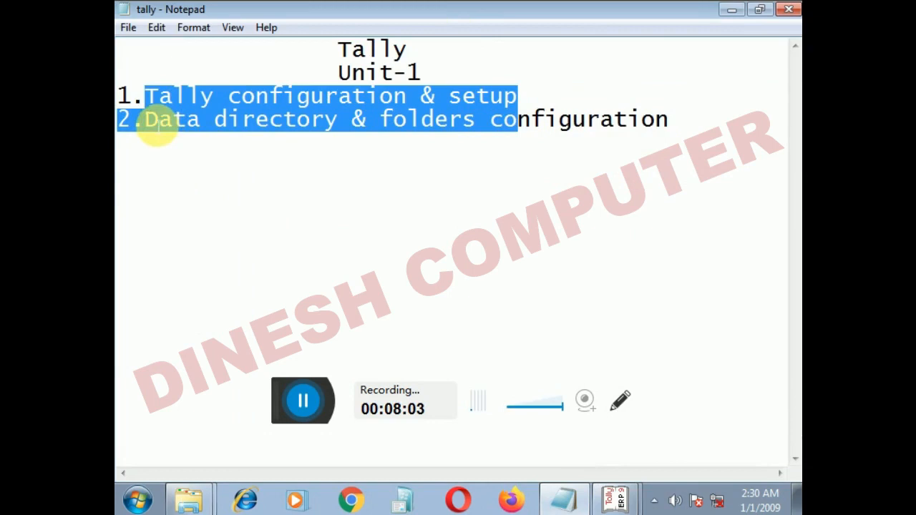
{"action": "left_click_drag", "start_coordinate": [148, 122], "coordinate": [675, 159]}
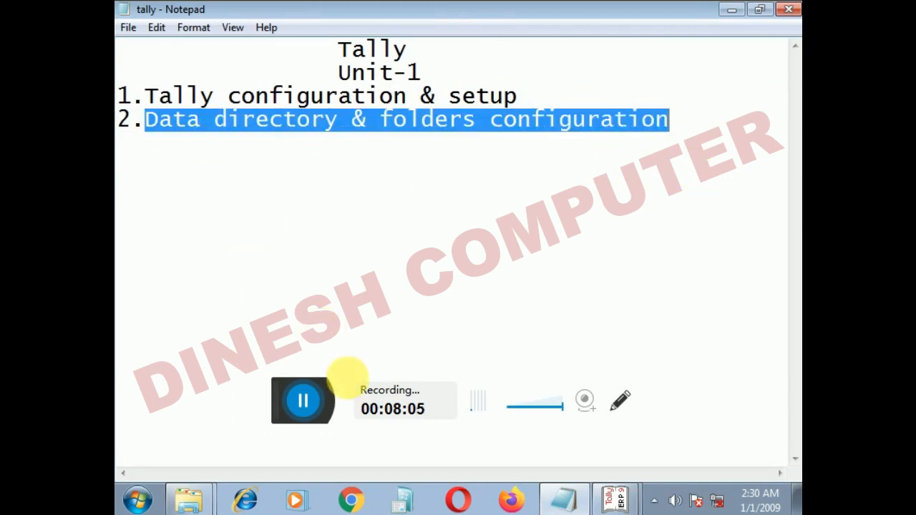